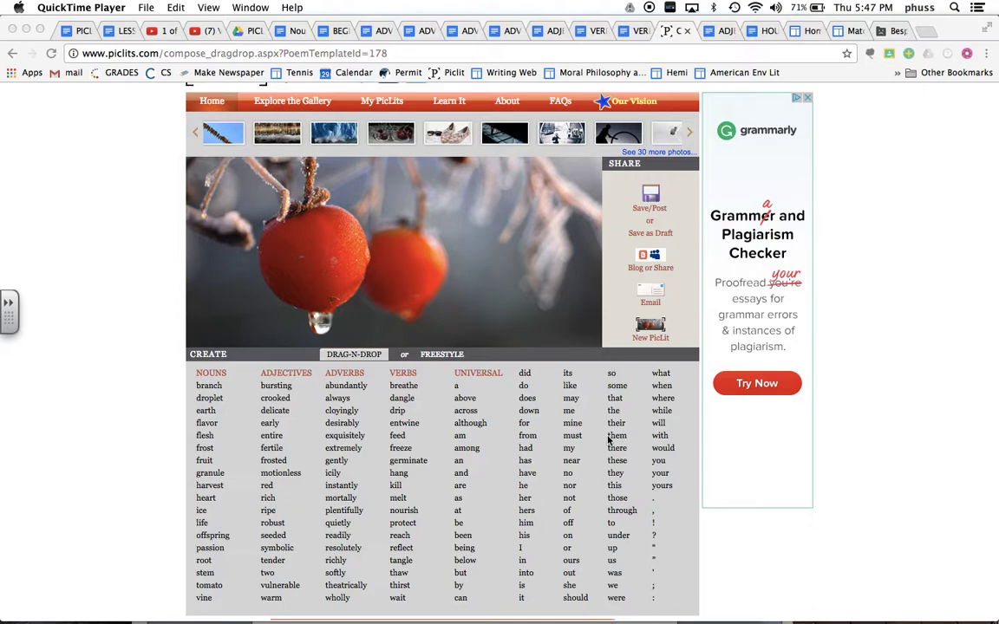
# - Start the caption on the photo with the capitalized word 'The'
pyautogui.click(520, 376)
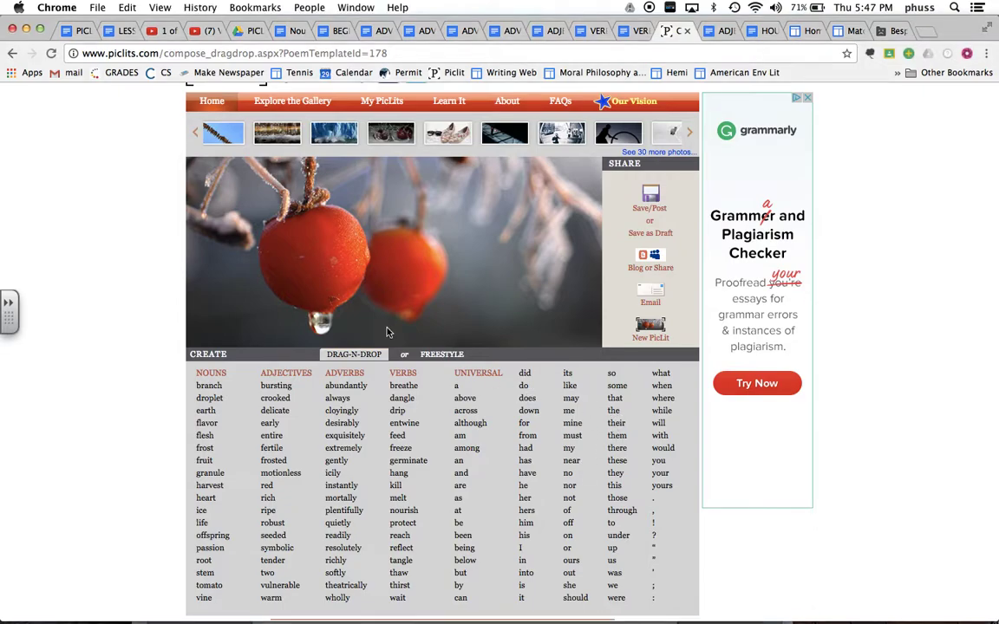
pyautogui.moveTo(615, 404); pyautogui.dragTo(239, 337)
pyautogui.click(223, 333)
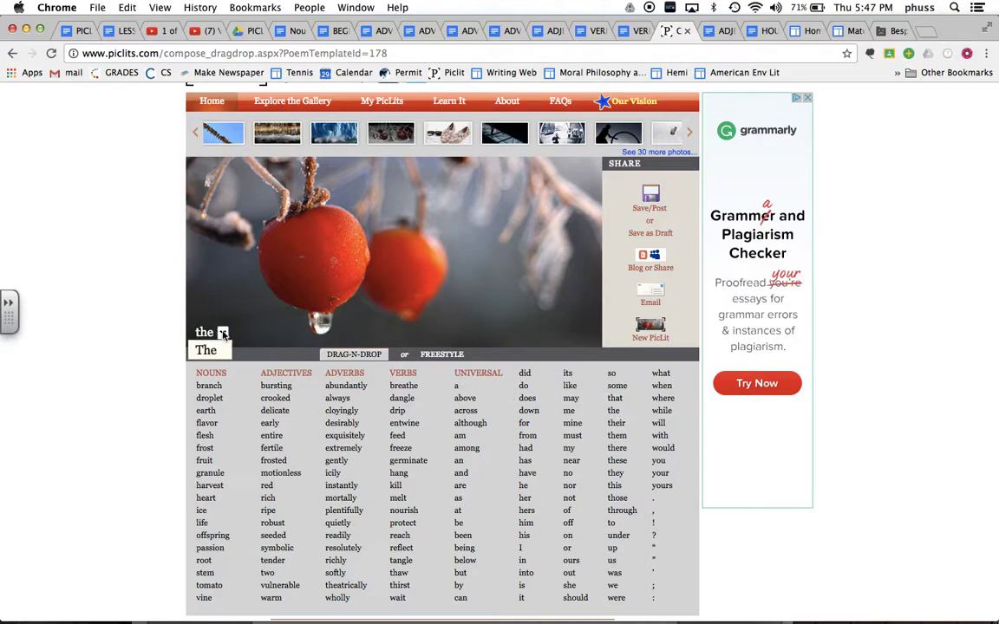
pyautogui.click(206, 349)
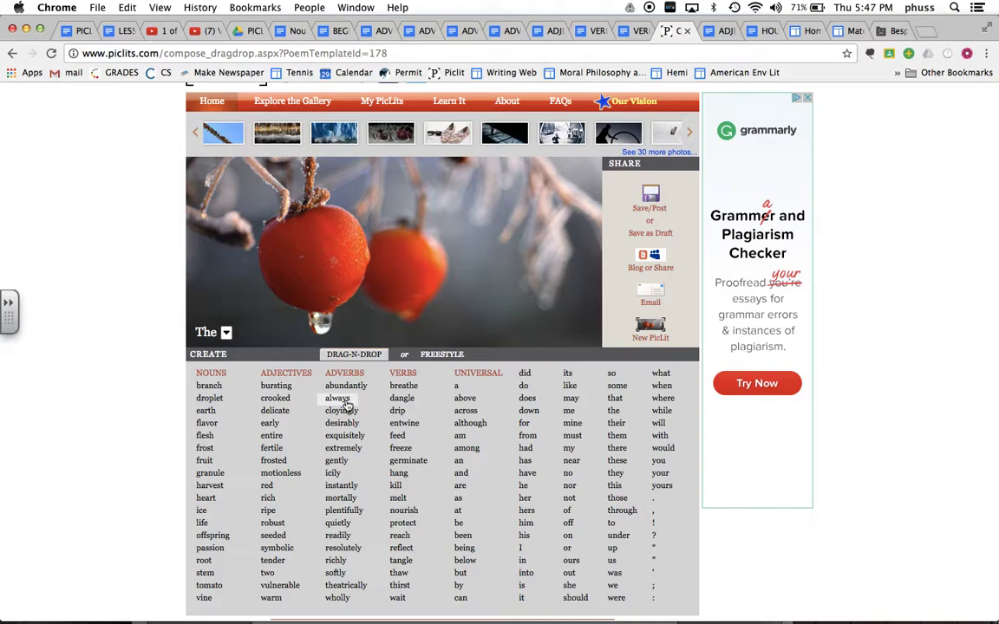
# - Add 'early', 'frost' and 'kill', changing 'kill' to past-tense 'killed'
pyautogui.moveTo(269, 423); pyautogui.dragTo(247, 335)
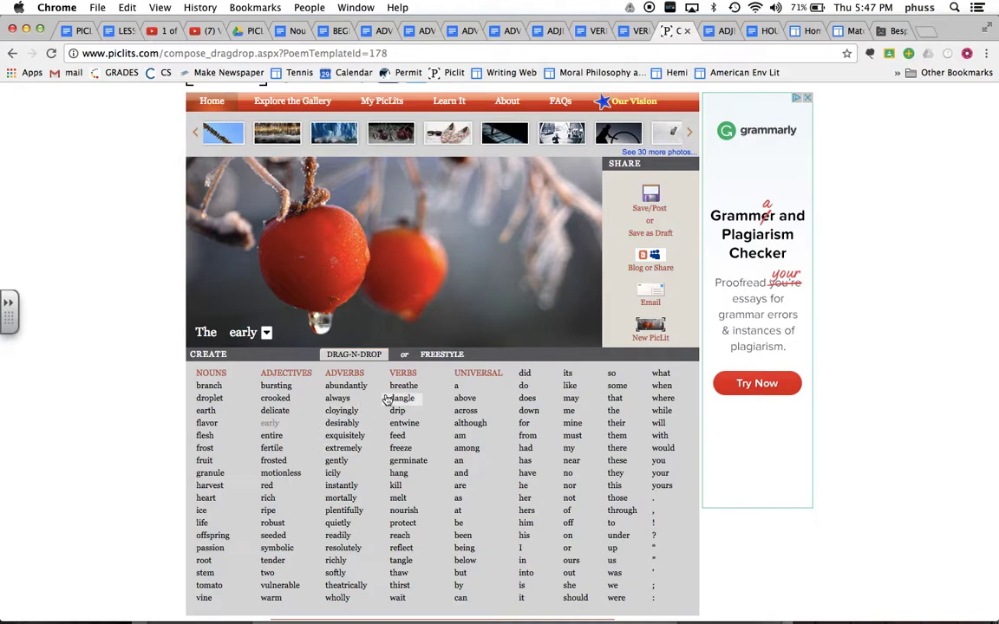
pyautogui.moveTo(204, 447); pyautogui.dragTo(292, 335)
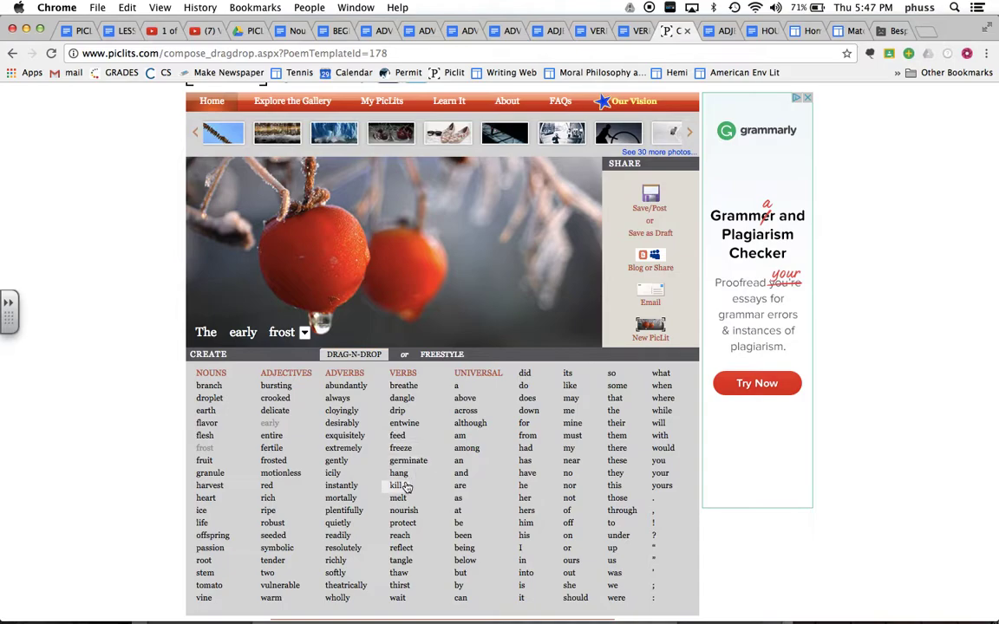
pyautogui.moveTo(397, 485); pyautogui.dragTo(336, 332)
pyautogui.click(337, 333)
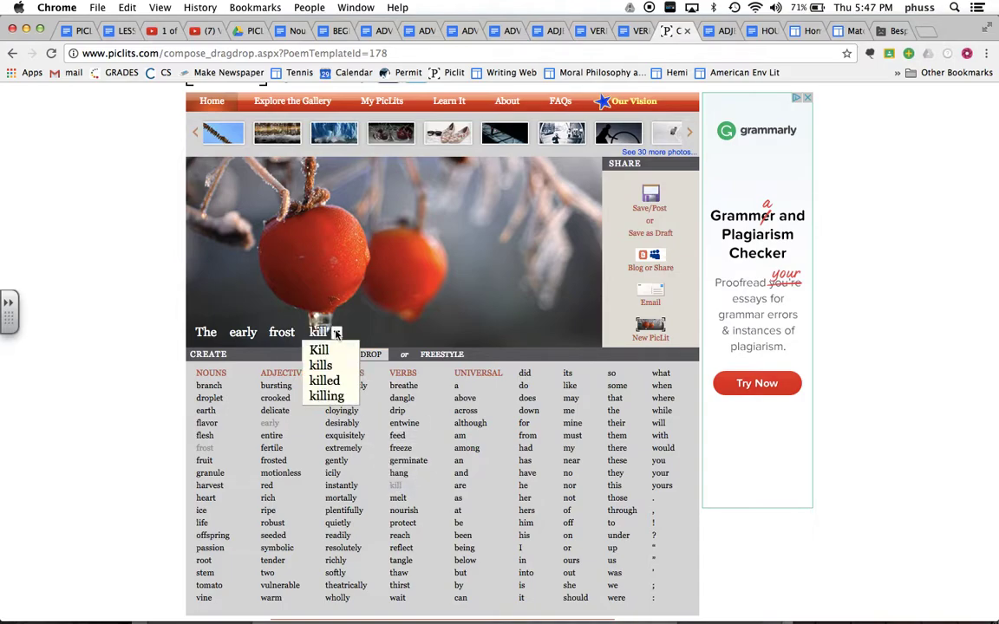
pyautogui.click(335, 381)
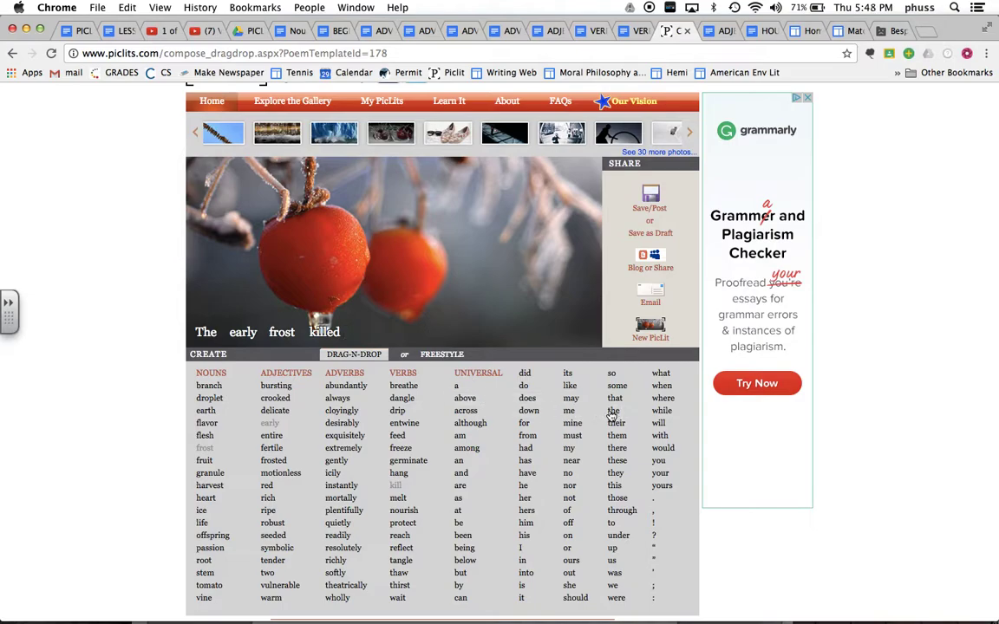
# - Add 'the', 'flesh' and 'delicate' so the caption continues 'killed the delicate flesh'
pyautogui.moveTo(612, 411); pyautogui.dragTo(360, 334)
pyautogui.moveTo(205, 435); pyautogui.dragTo(394, 332)
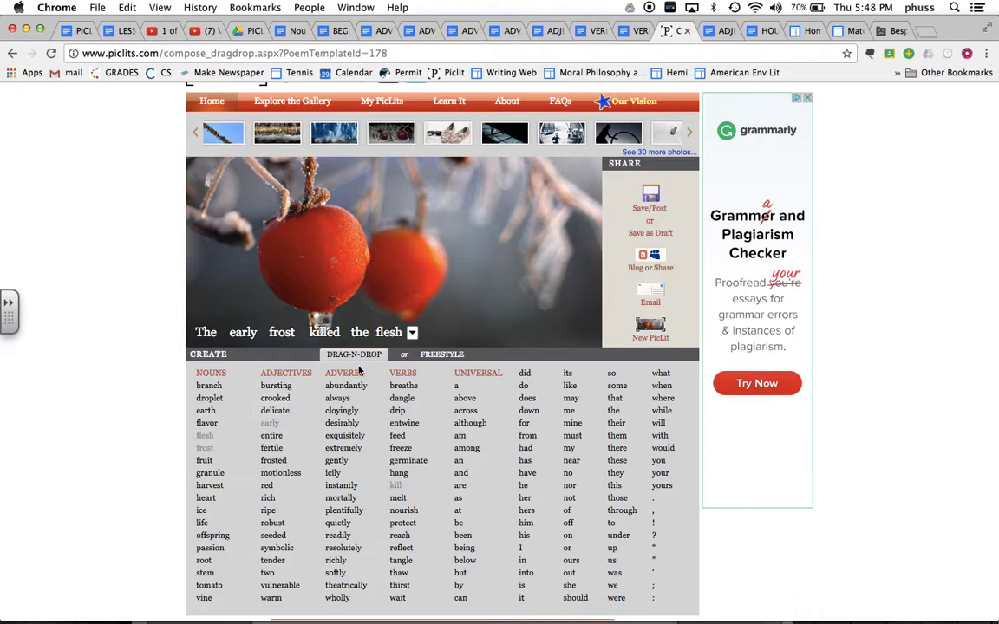
pyautogui.moveTo(389, 332); pyautogui.dragTo(426, 334)
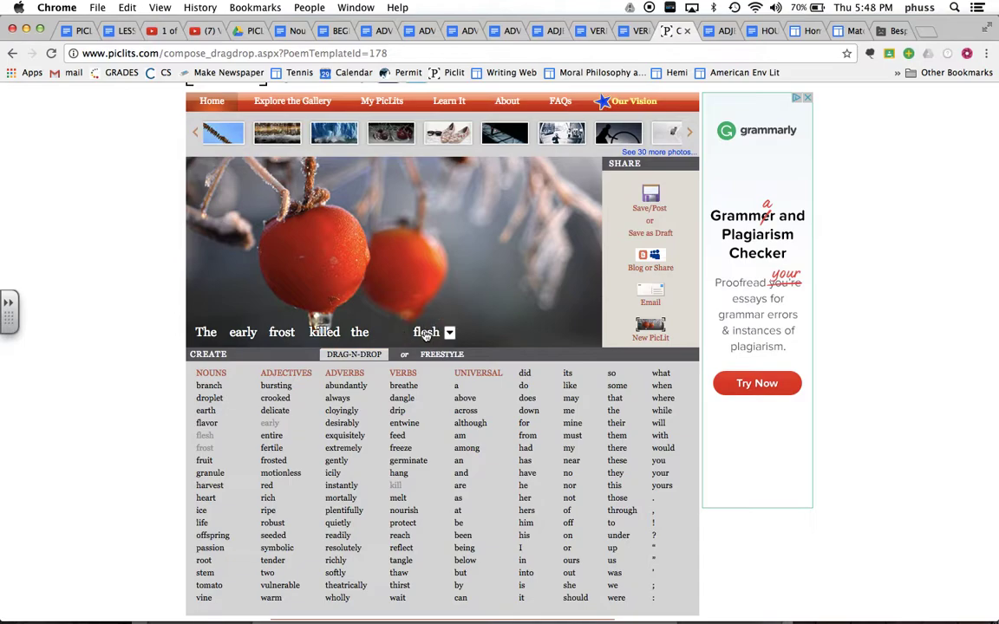
pyautogui.moveTo(274, 410)
pyautogui.mouseDown()
pyautogui.moveTo(368, 370)
pyautogui.moveTo(399, 335)
pyautogui.moveTo(449, 335)
pyautogui.mouseUp()
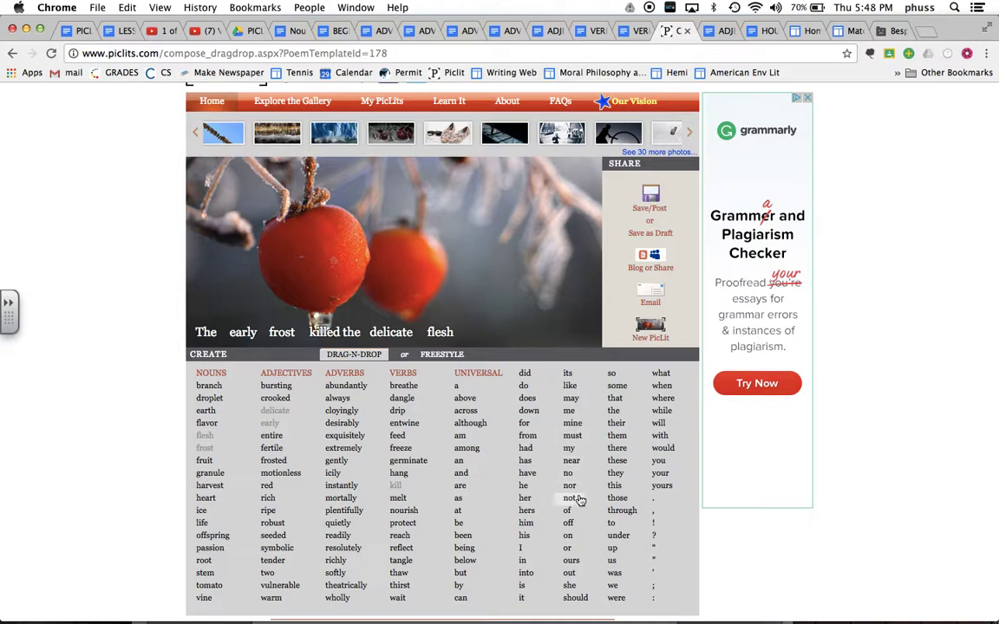
# - Append 'of the tomatoes' using plural 'tomatoes', and end the sentence with a period
pyautogui.moveTo(567, 510)
pyautogui.mouseDown()
pyautogui.moveTo(512, 361)
pyautogui.moveTo(485, 333)
pyautogui.mouseUp()
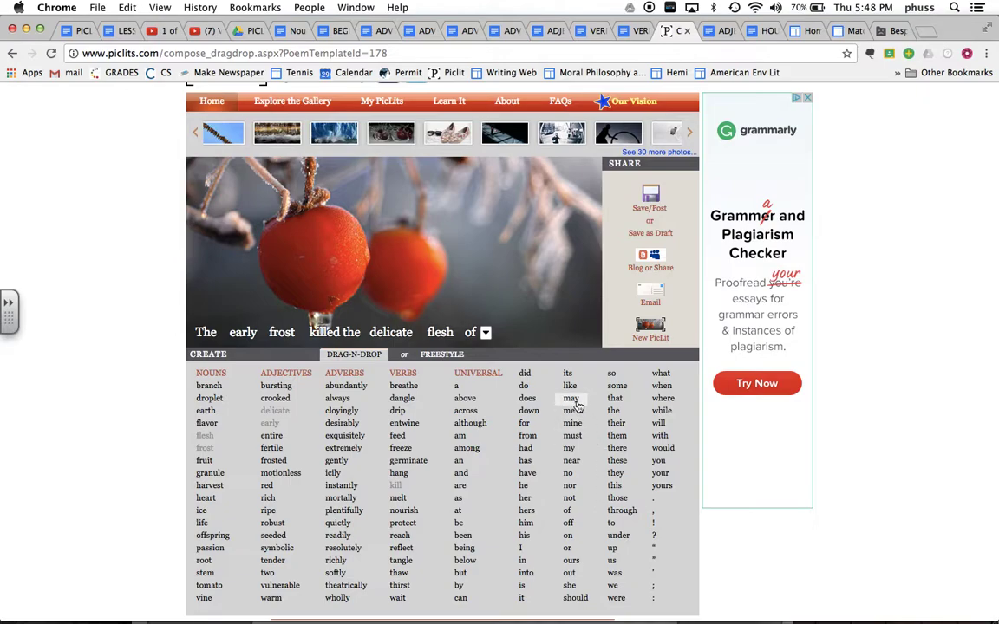
pyautogui.moveTo(612, 413); pyautogui.dragTo(475, 314)
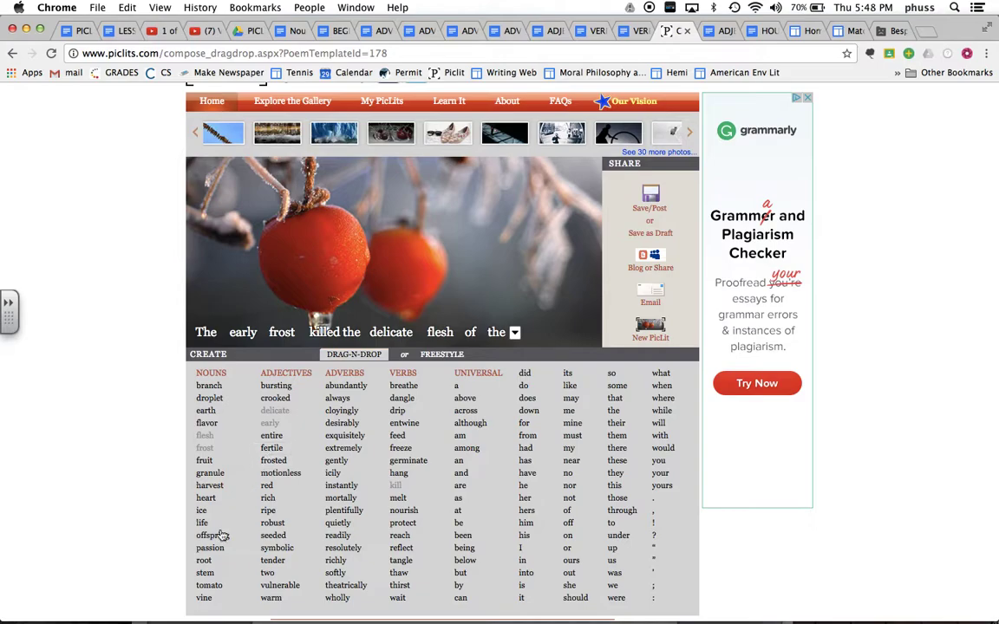
pyautogui.moveTo(208, 587); pyautogui.dragTo(536, 334)
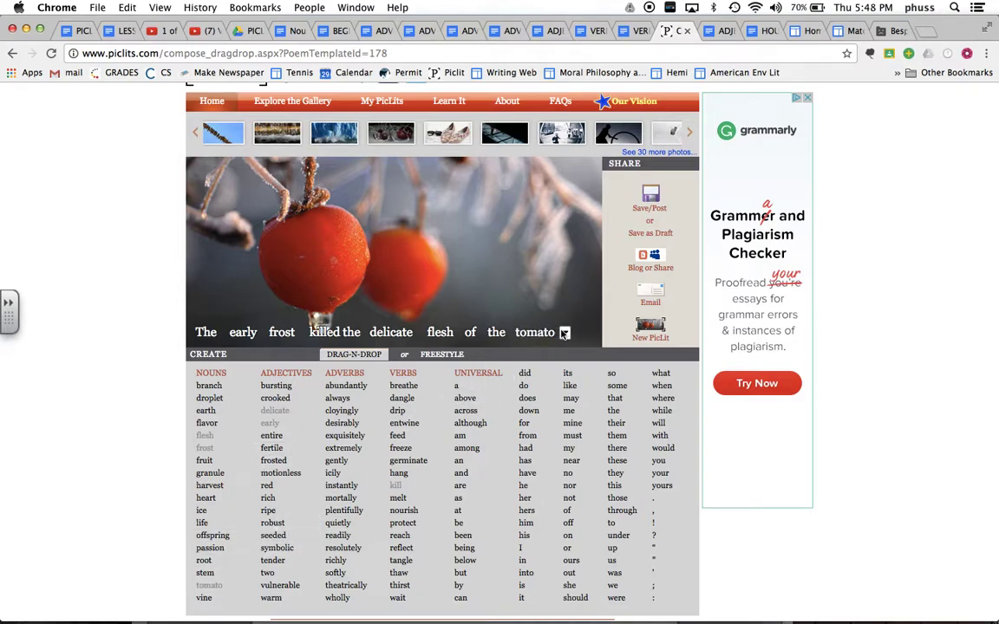
pyautogui.click(565, 333)
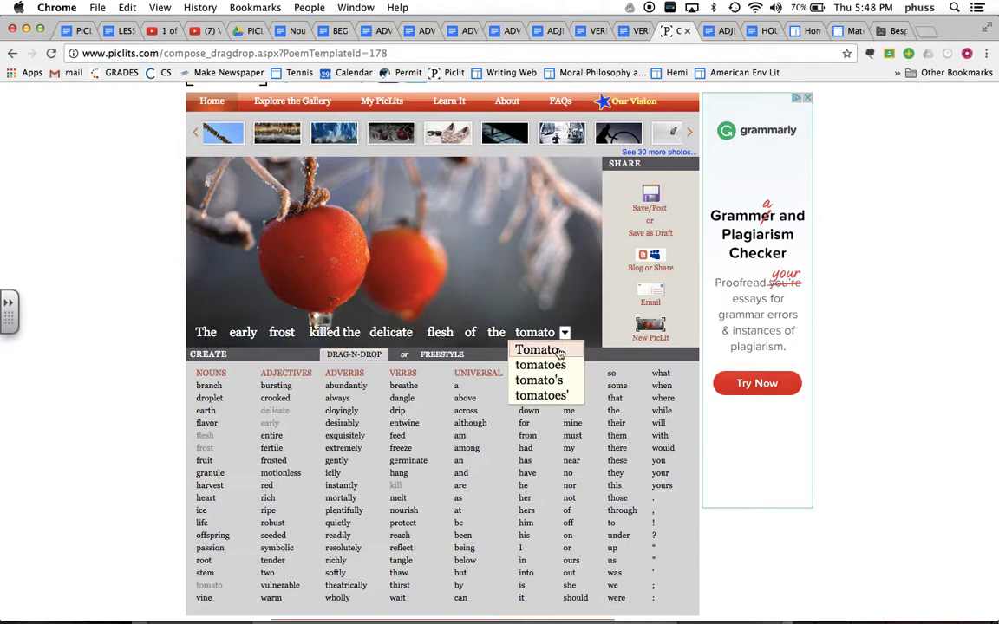
pyautogui.click(559, 366)
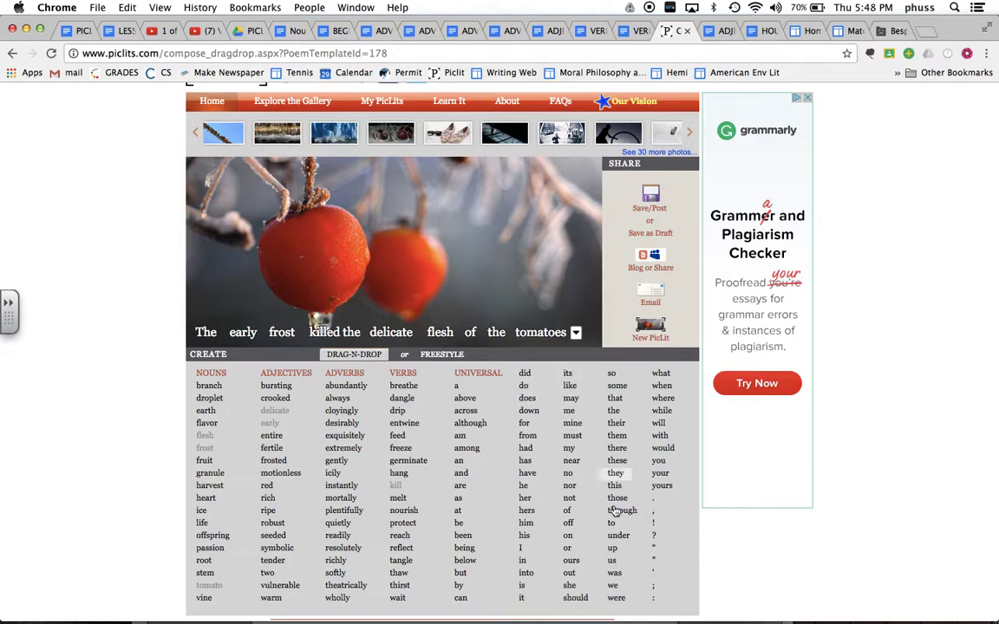
pyautogui.moveTo(655, 512); pyautogui.dragTo(573, 334)
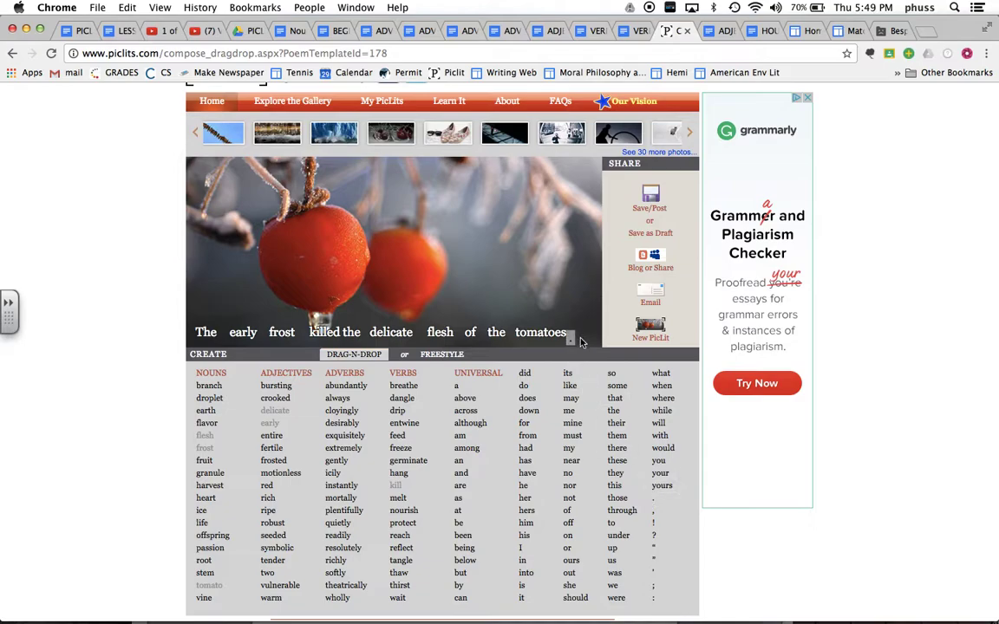